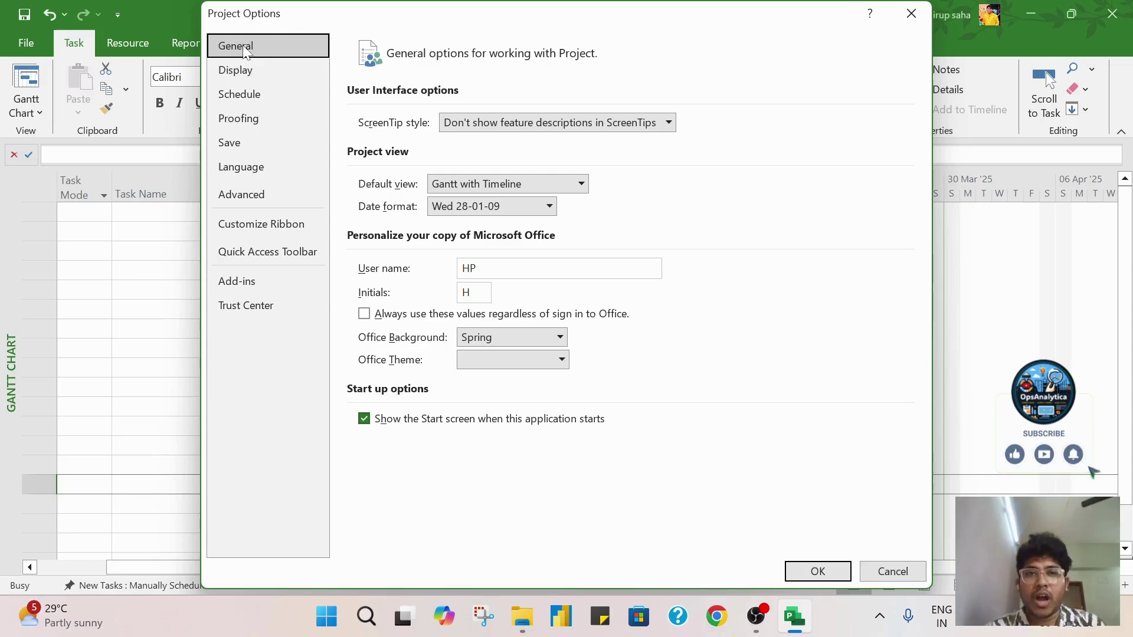
- Set the ScreenTip style to "Don't show feature descriptions in ScreenTips" in the general project options and apply it
{"action": "left_click", "coordinate": [912, 14]}
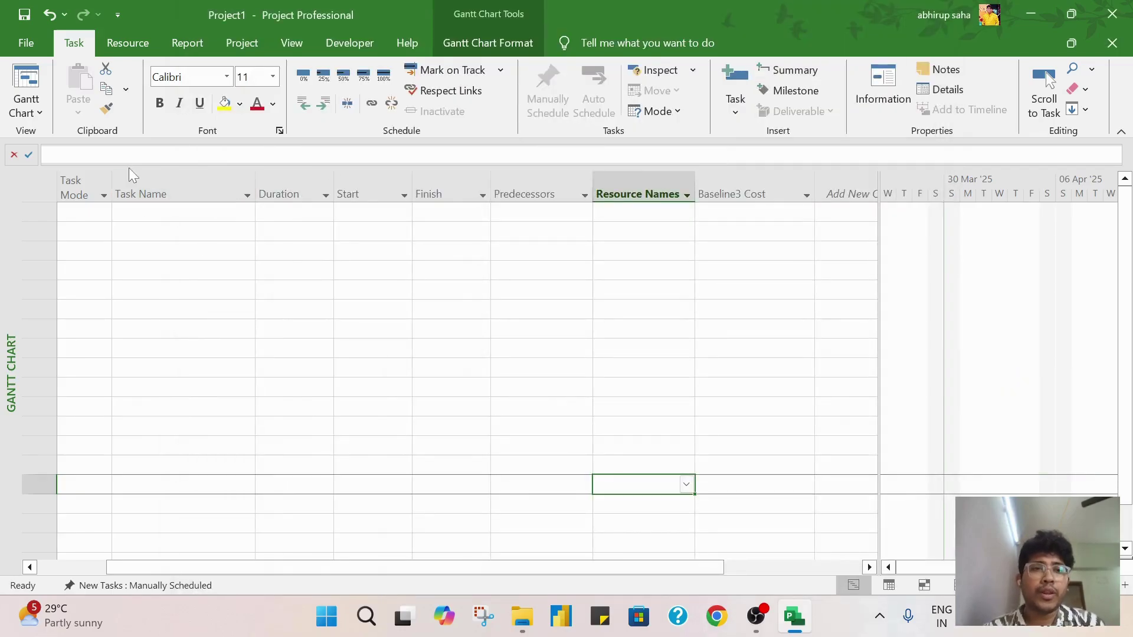
{"action": "left_click", "coordinate": [25, 43]}
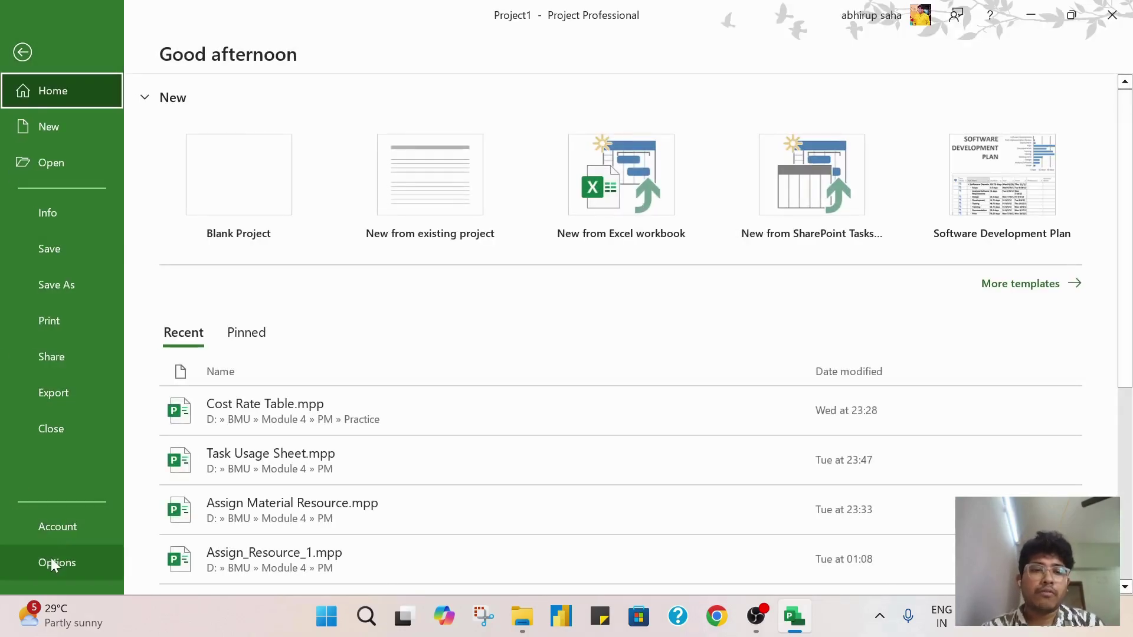
{"action": "left_click", "coordinate": [50, 560]}
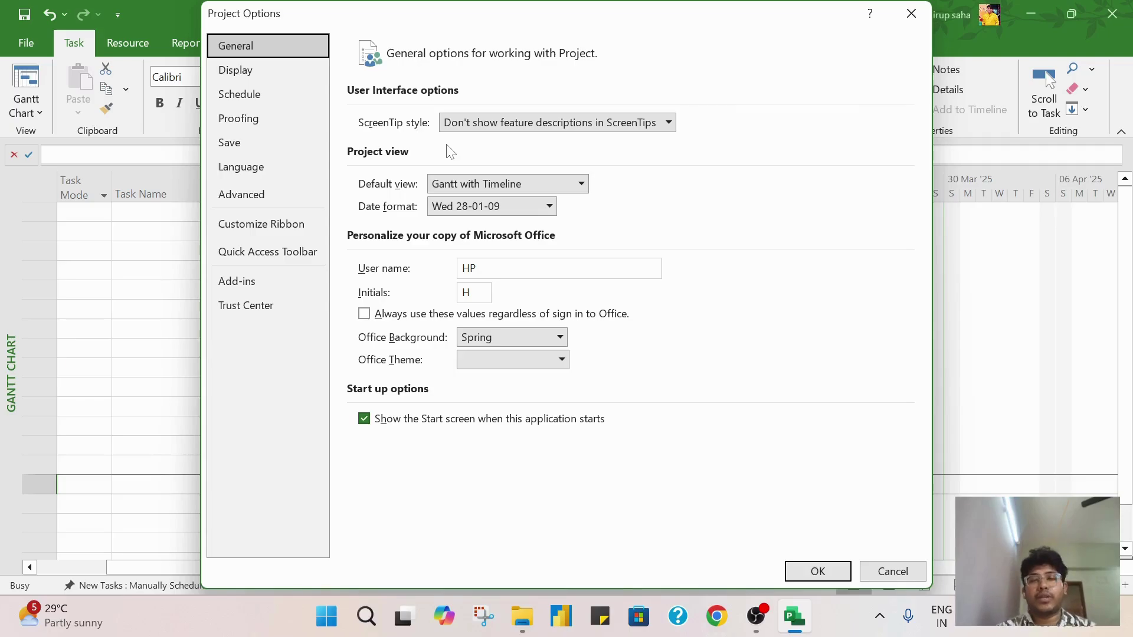
{"action": "left_click", "coordinate": [529, 125]}
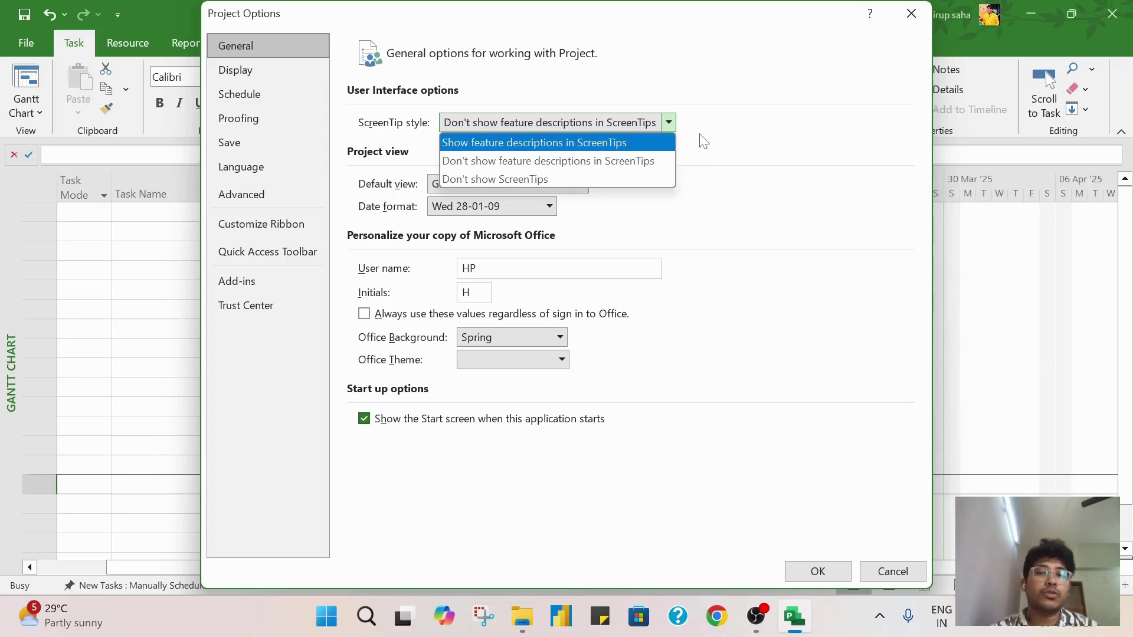
{"action": "left_click", "coordinate": [649, 164]}
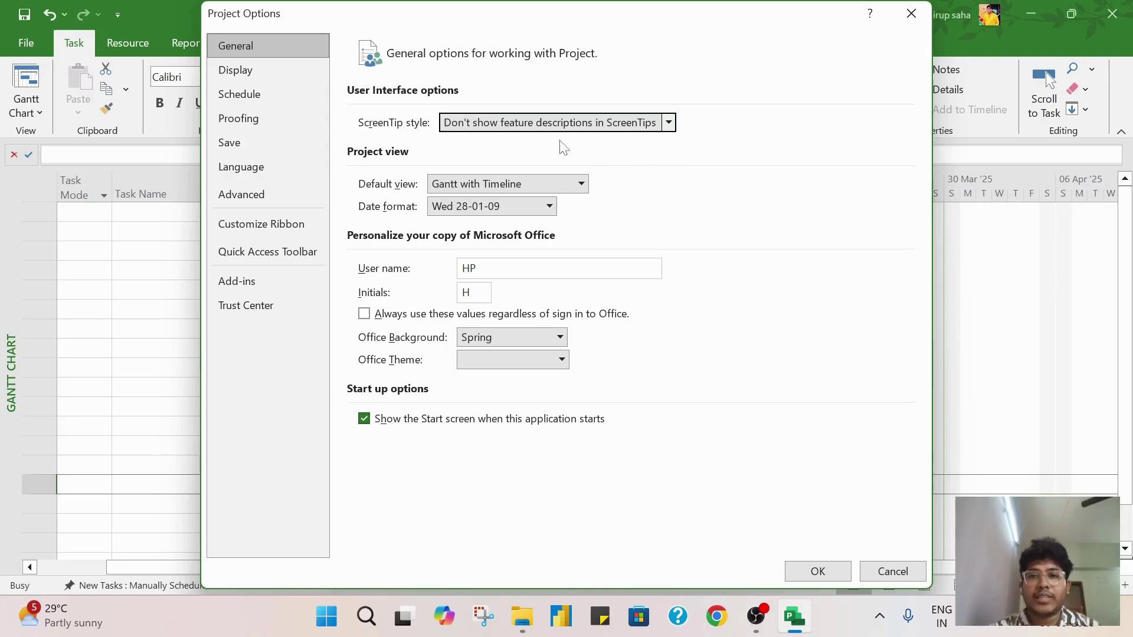
{"action": "left_click", "coordinate": [817, 571]}
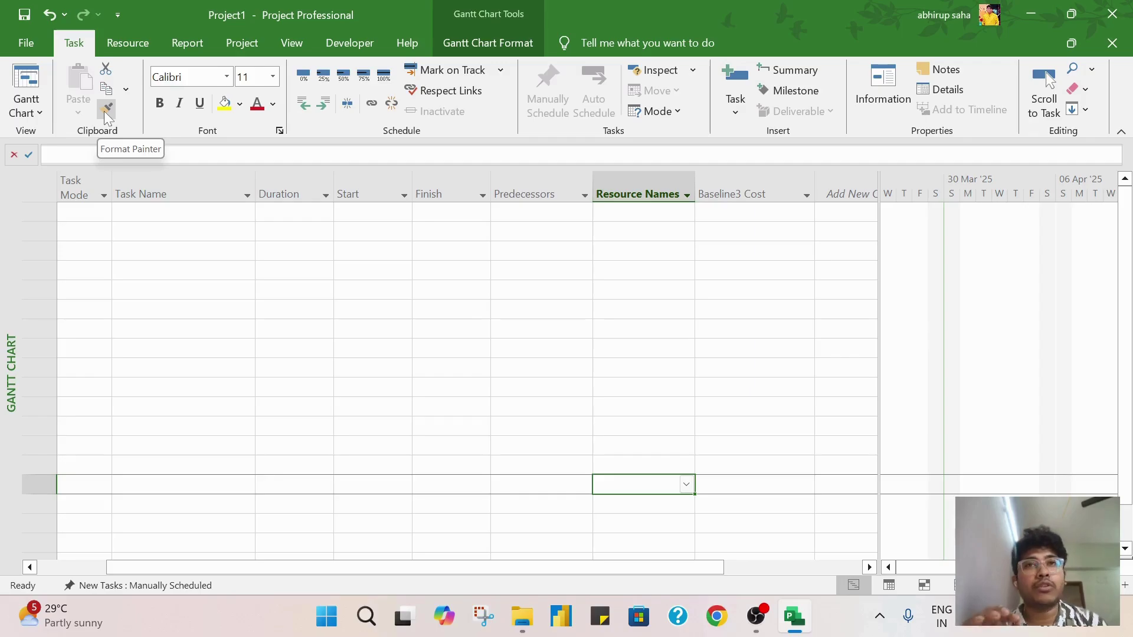
- Change the ScreenTip style in the general project options to "Show feature descriptions in ScreenTips" and apply it
{"action": "left_click", "coordinate": [30, 37]}
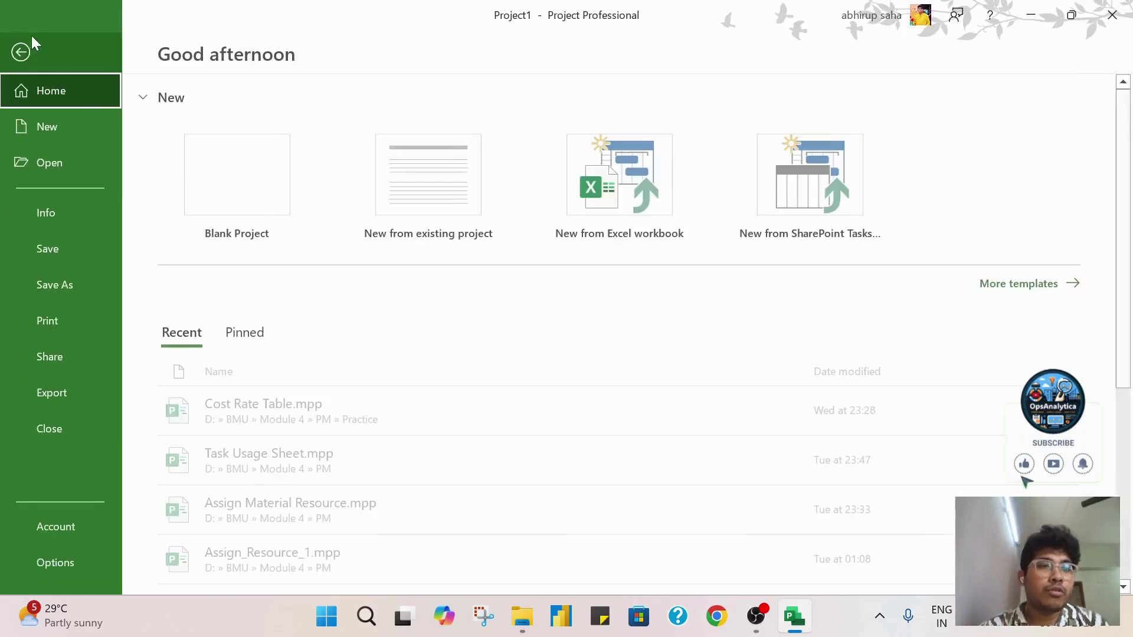
{"action": "left_click", "coordinate": [52, 550]}
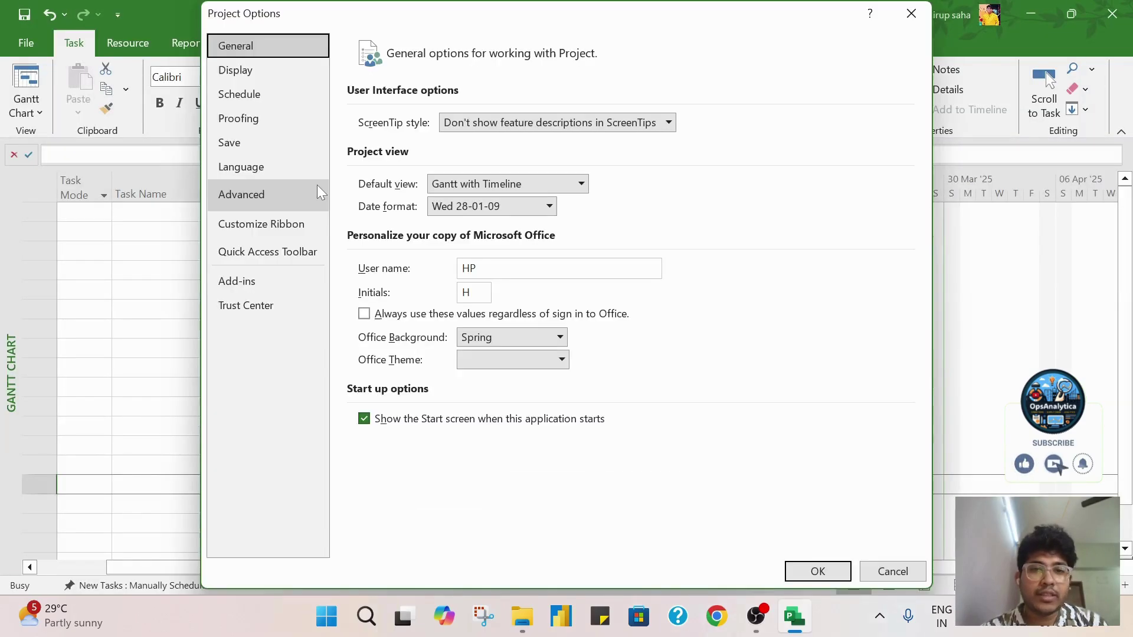
{"action": "left_click", "coordinate": [627, 124]}
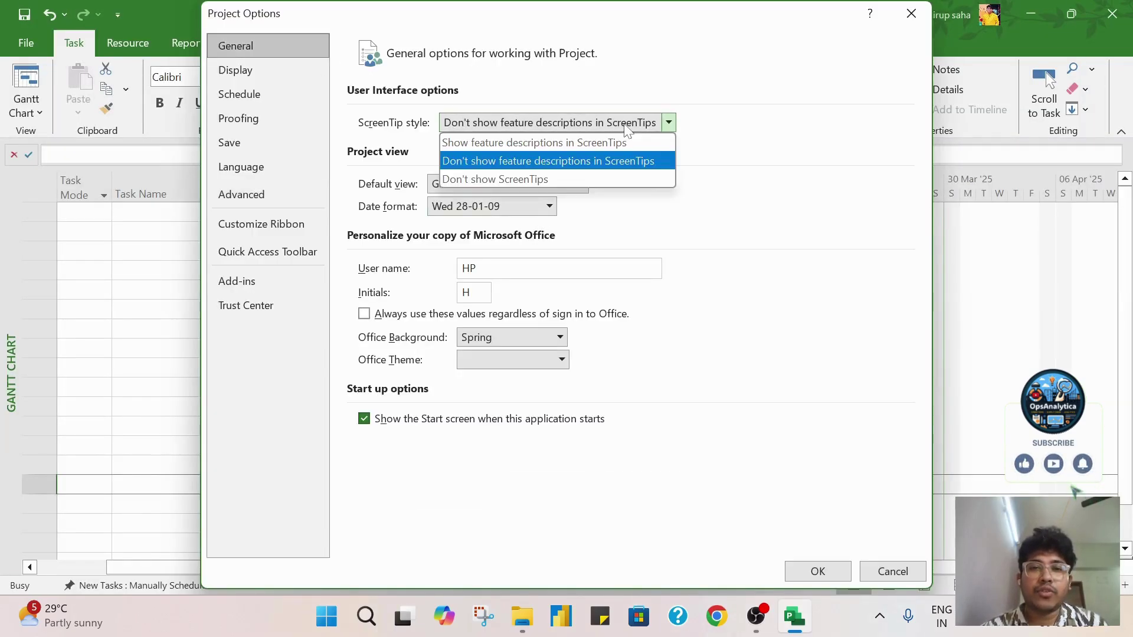
{"action": "left_click", "coordinate": [578, 147]}
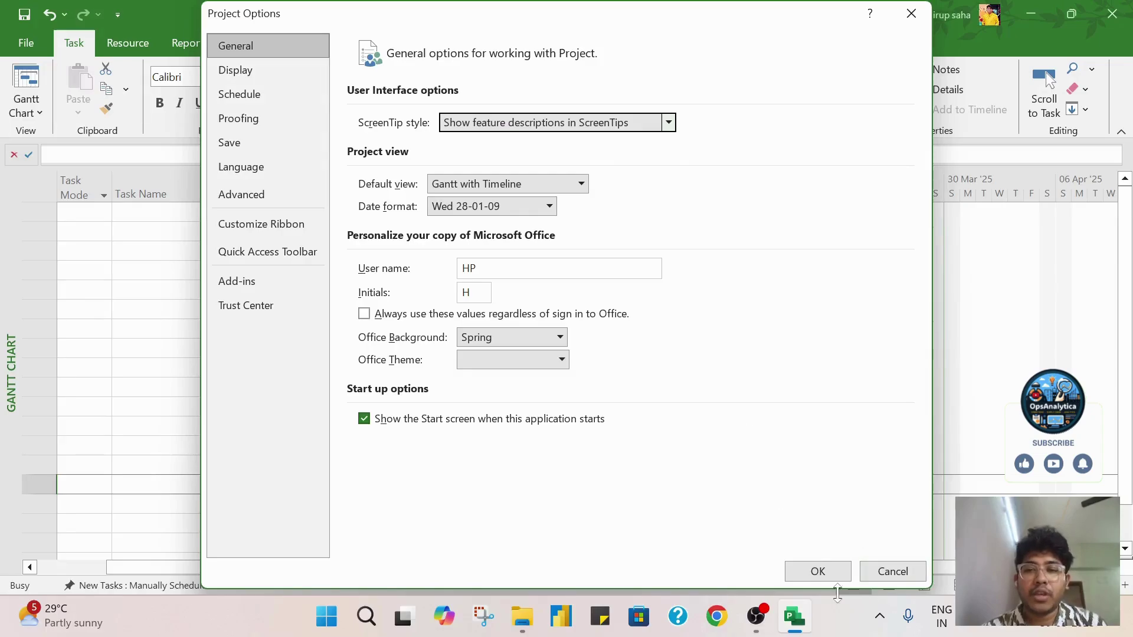
{"action": "left_click", "coordinate": [820, 570]}
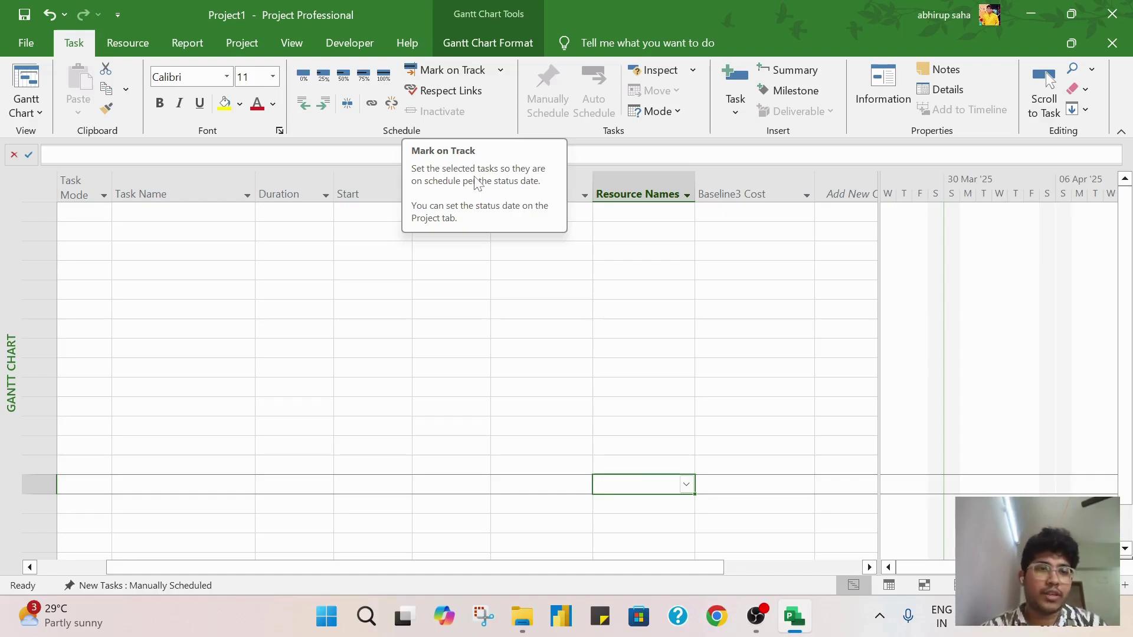
- Set the default project view to Gantt with Timeline in the general project options and apply it
{"action": "left_click", "coordinate": [27, 43]}
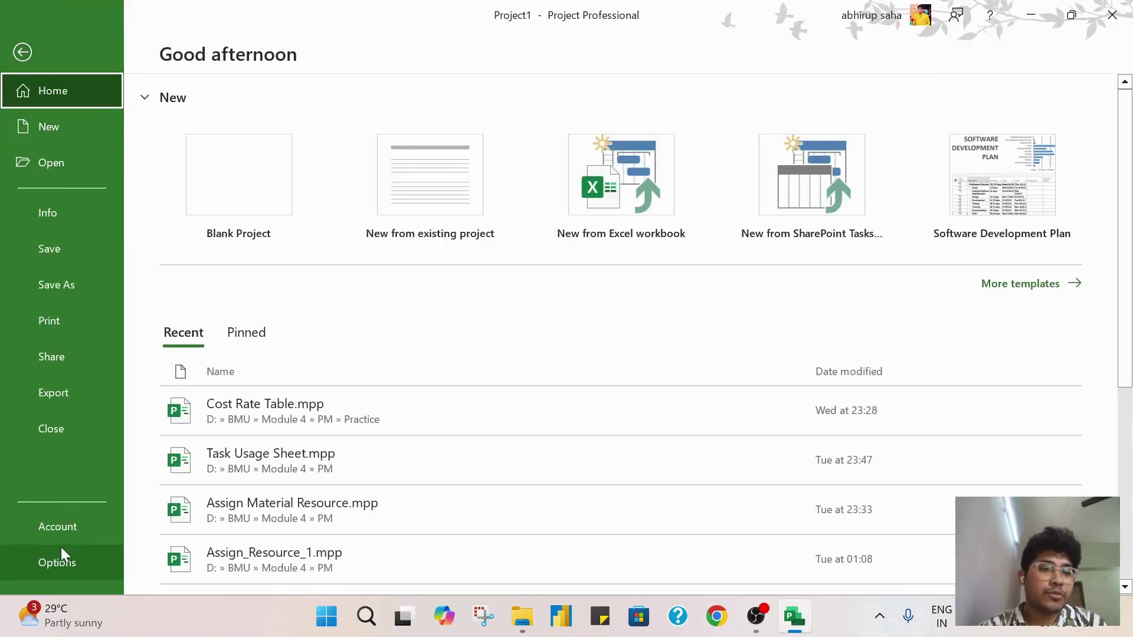
{"action": "left_click", "coordinate": [60, 561]}
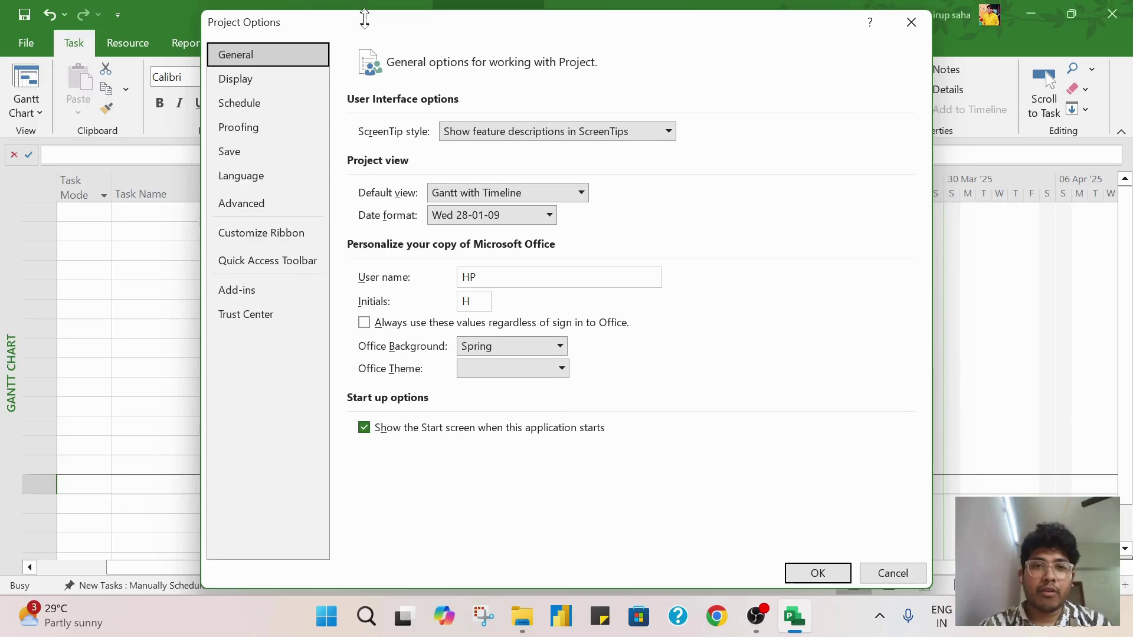
{"action": "left_click_drag", "start_coordinate": [353, 18], "coordinate": [528, 29]}
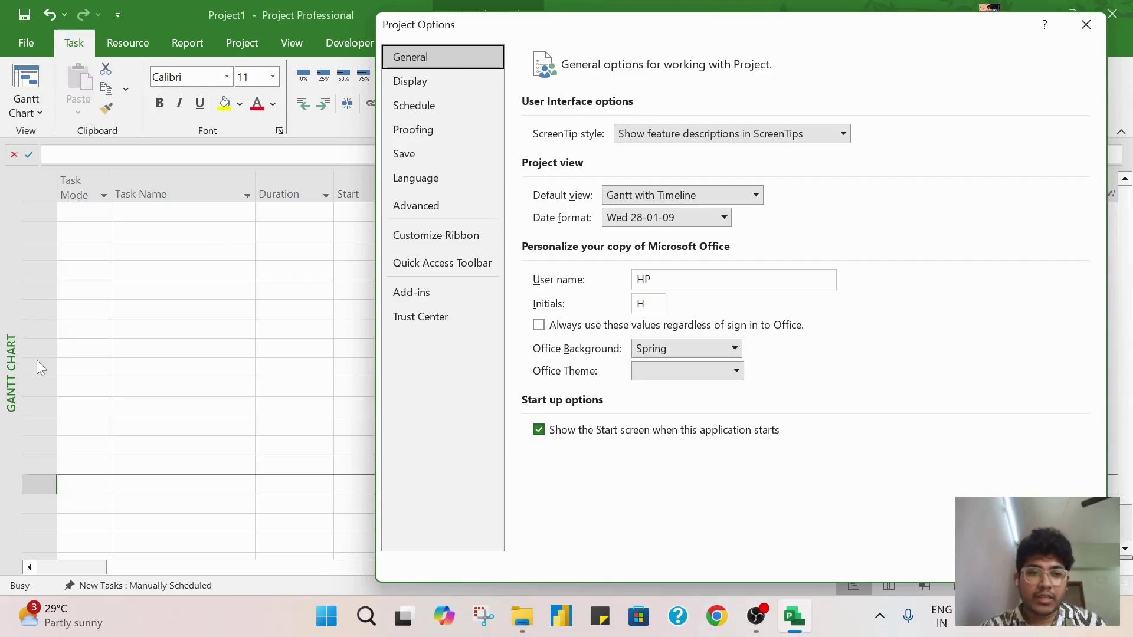
{"action": "left_click", "coordinate": [681, 196]}
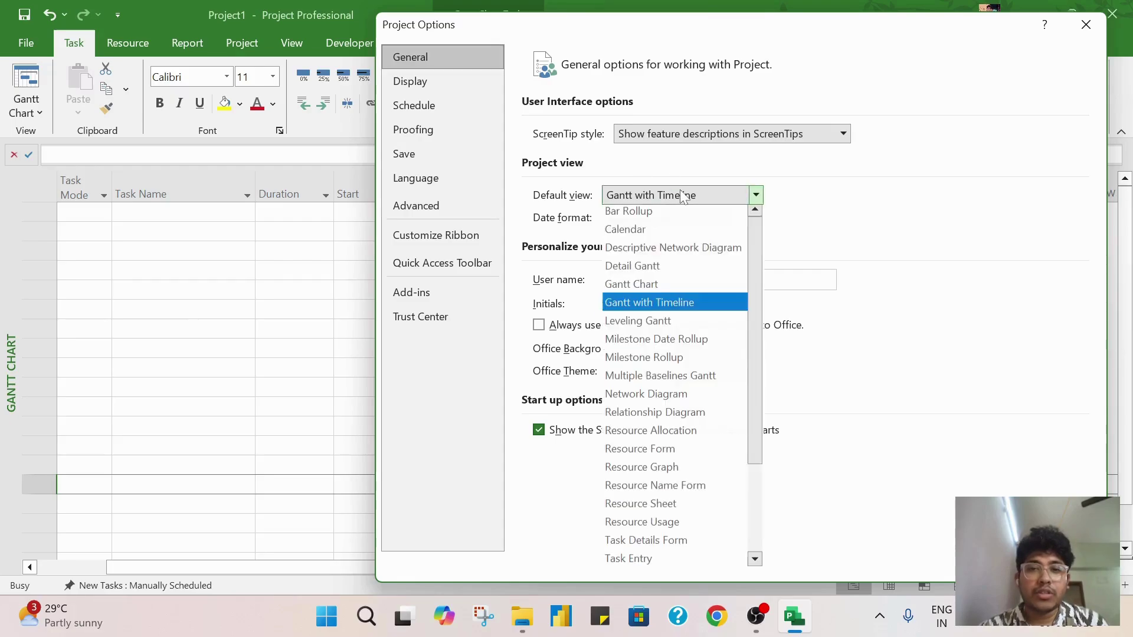
{"action": "left_click", "coordinate": [657, 309]}
{"action": "left_click", "coordinate": [1000, 562]}
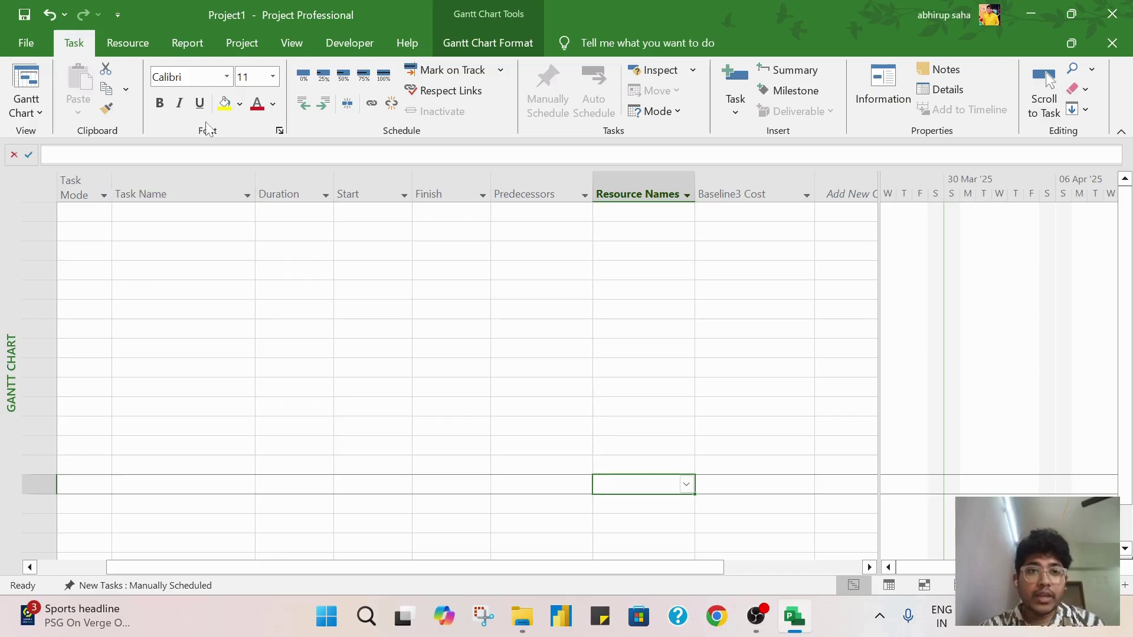
{"action": "left_click", "coordinate": [278, 39]}
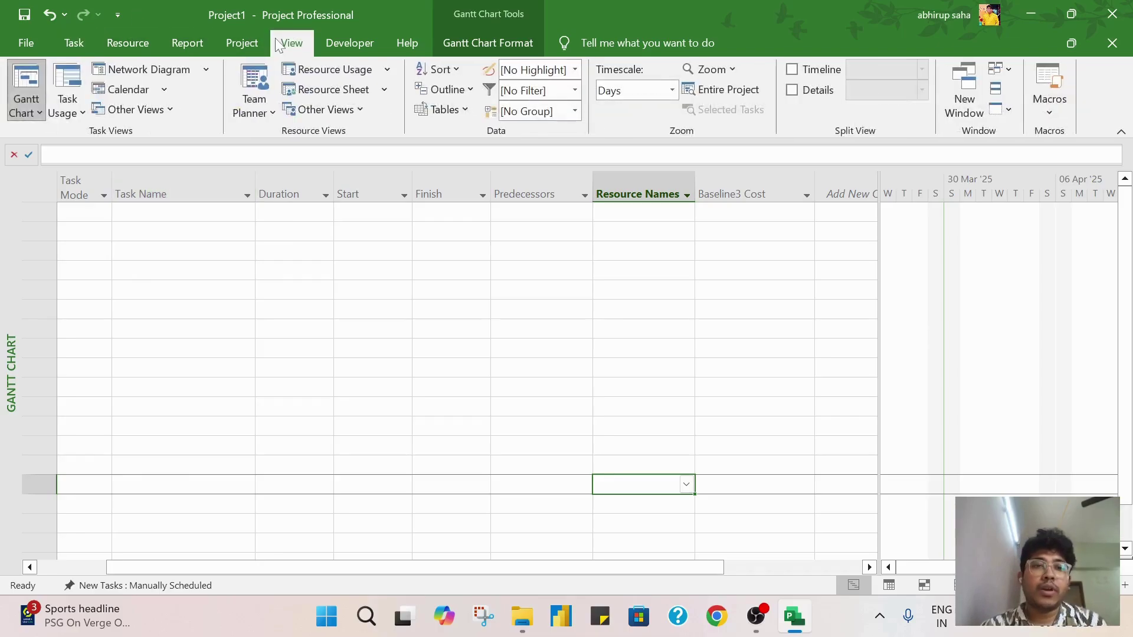
{"action": "left_click", "coordinate": [341, 43]}
{"action": "left_click", "coordinate": [459, 39]}
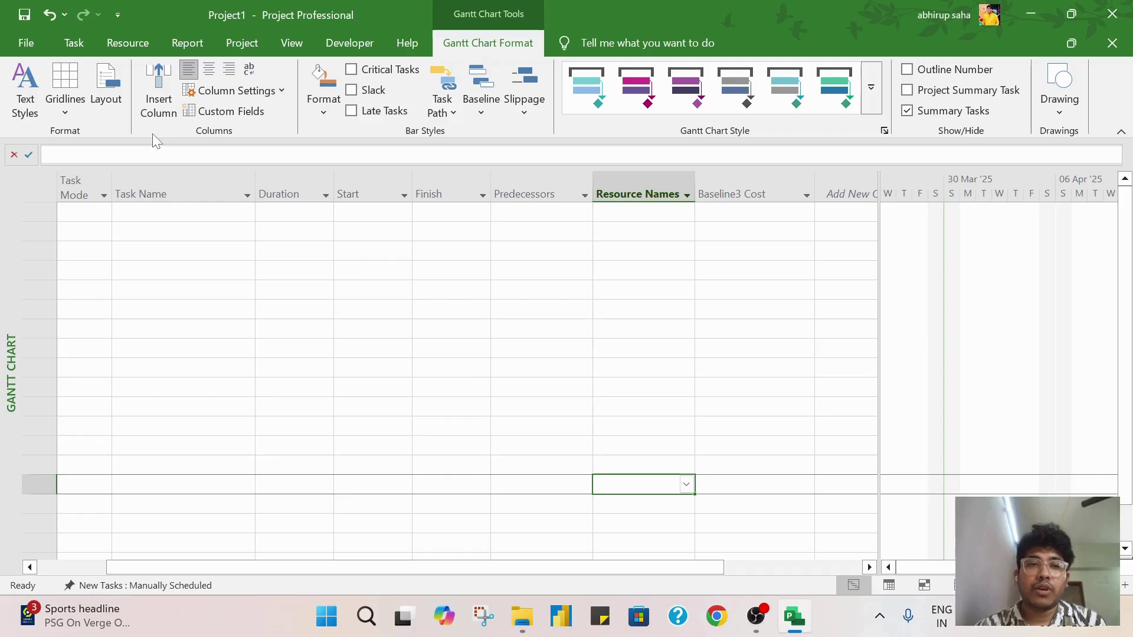
{"action": "left_click", "coordinate": [75, 44]}
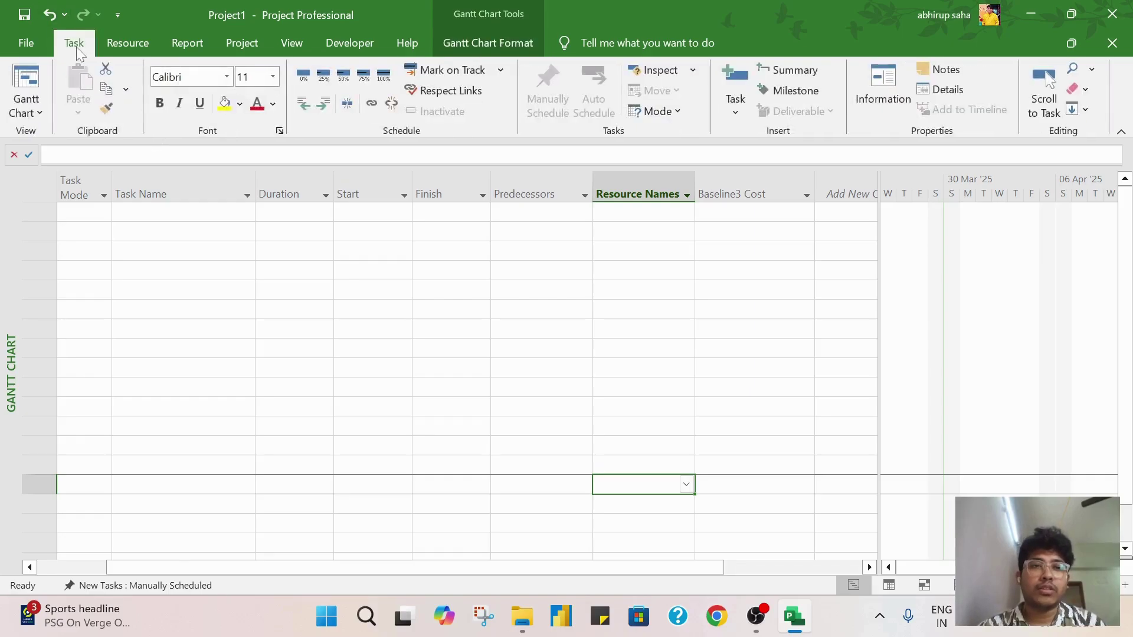
- Examine the choices for default view, date format, initials, Office background and Office theme in the general project options
{"action": "left_click", "coordinate": [27, 44]}
{"action": "left_click", "coordinate": [66, 556]}
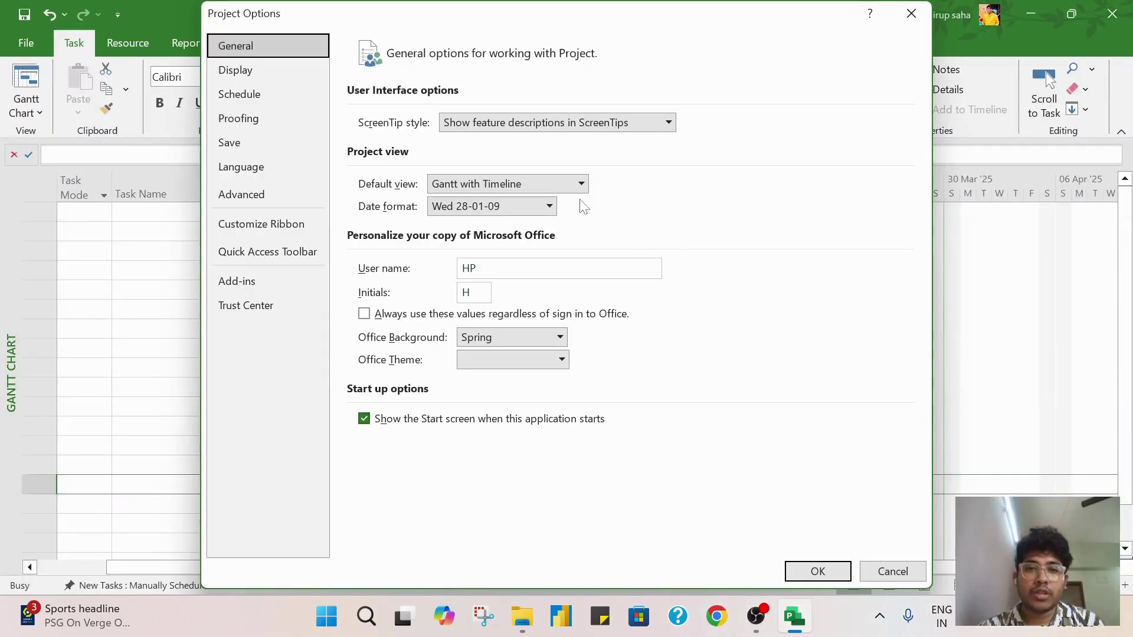
{"action": "left_click", "coordinate": [581, 183]}
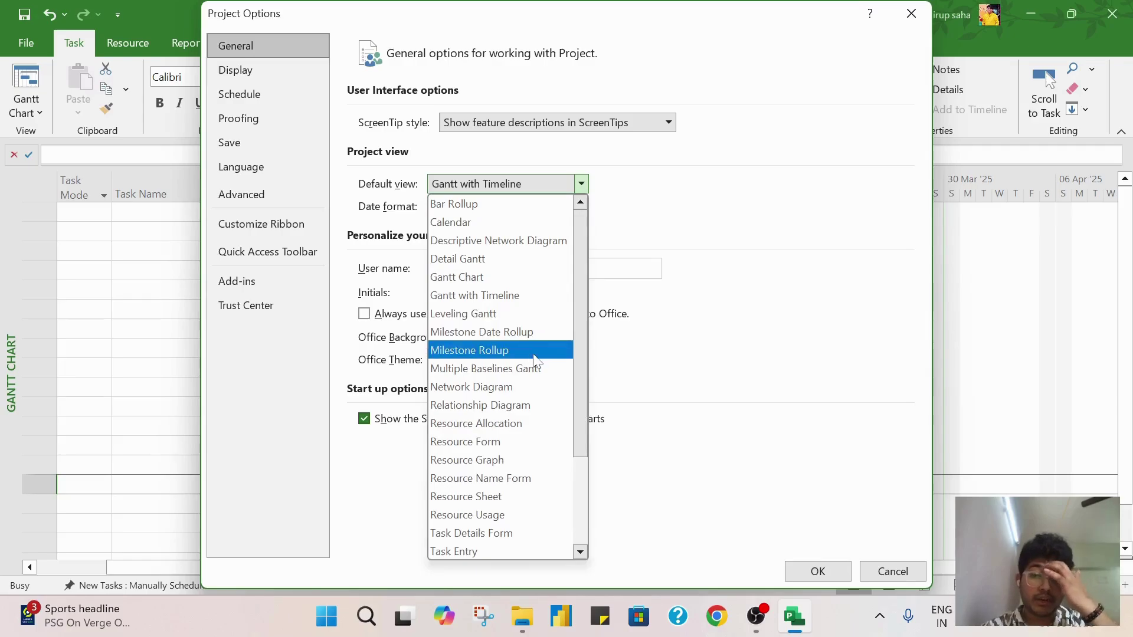
{"action": "left_click", "coordinate": [614, 261]}
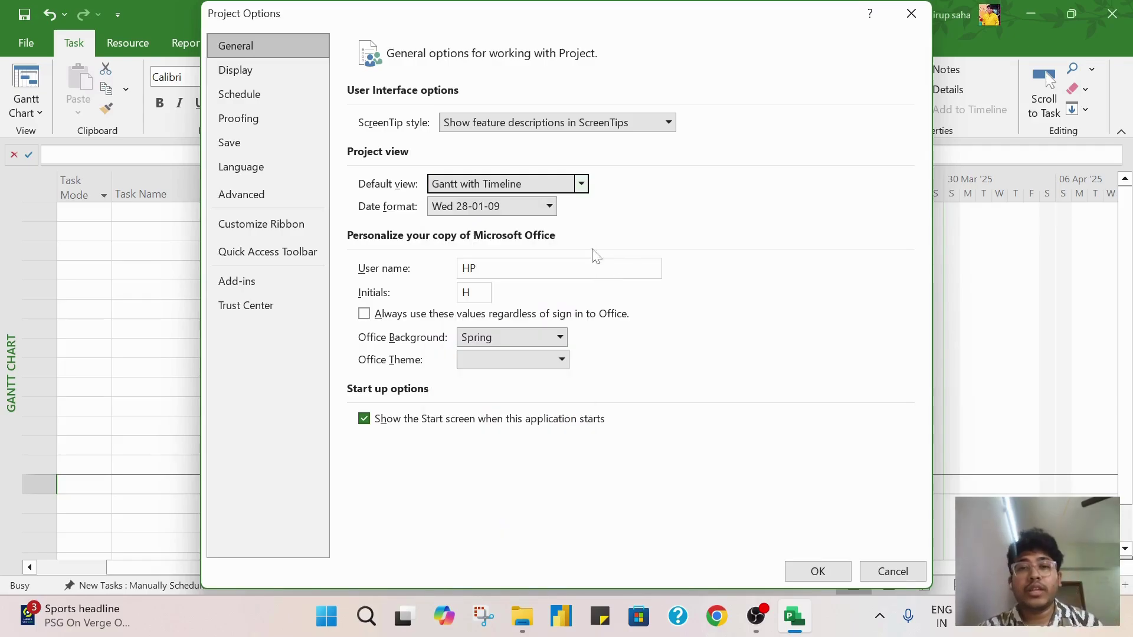
{"action": "left_click", "coordinate": [549, 207]}
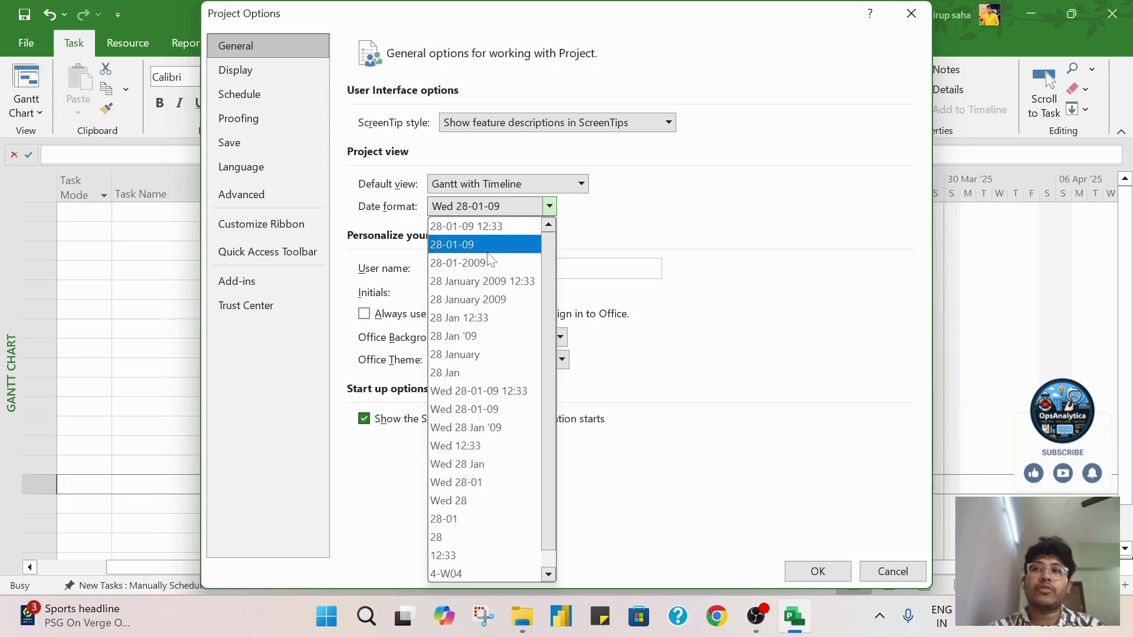
{"action": "left_click", "coordinate": [639, 230]}
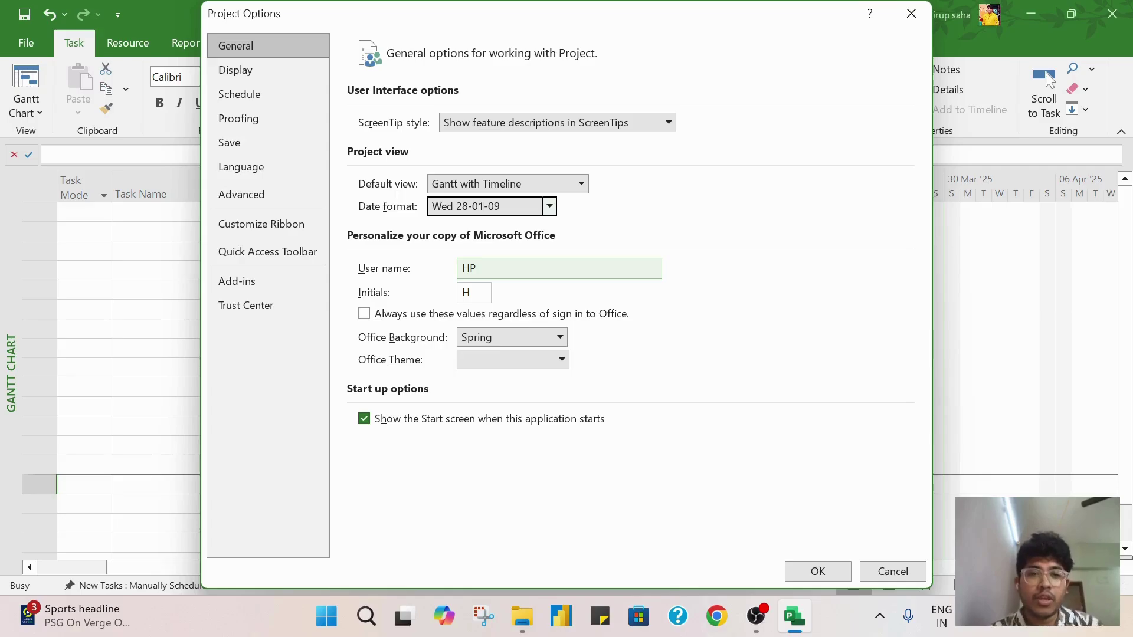
{"action": "left_click", "coordinate": [472, 293]}
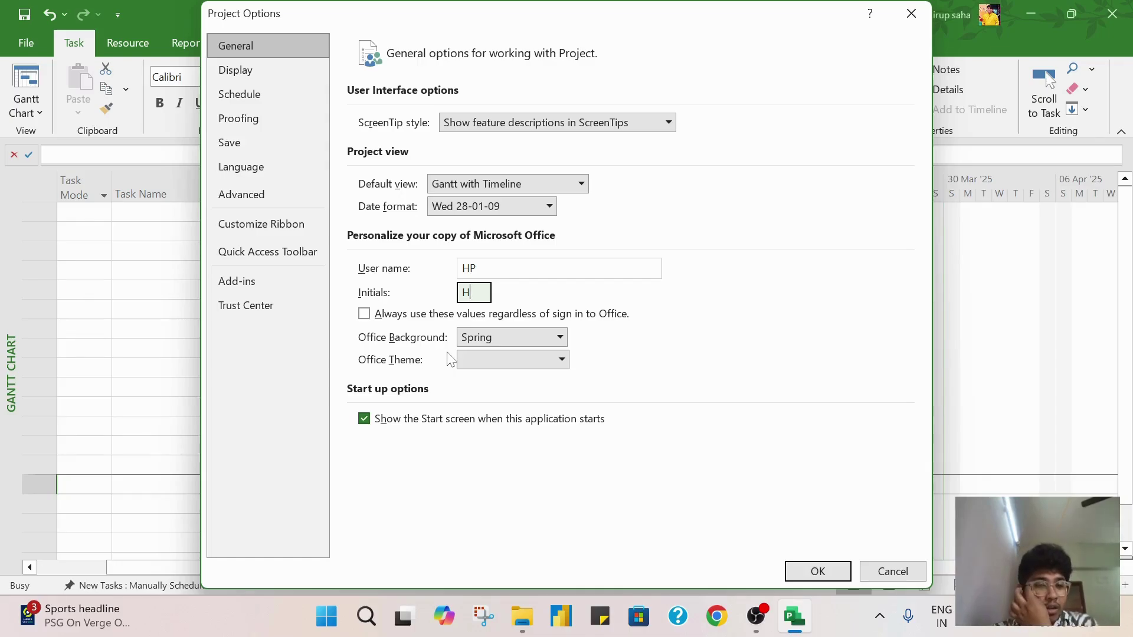
{"action": "left_click", "coordinate": [528, 337]}
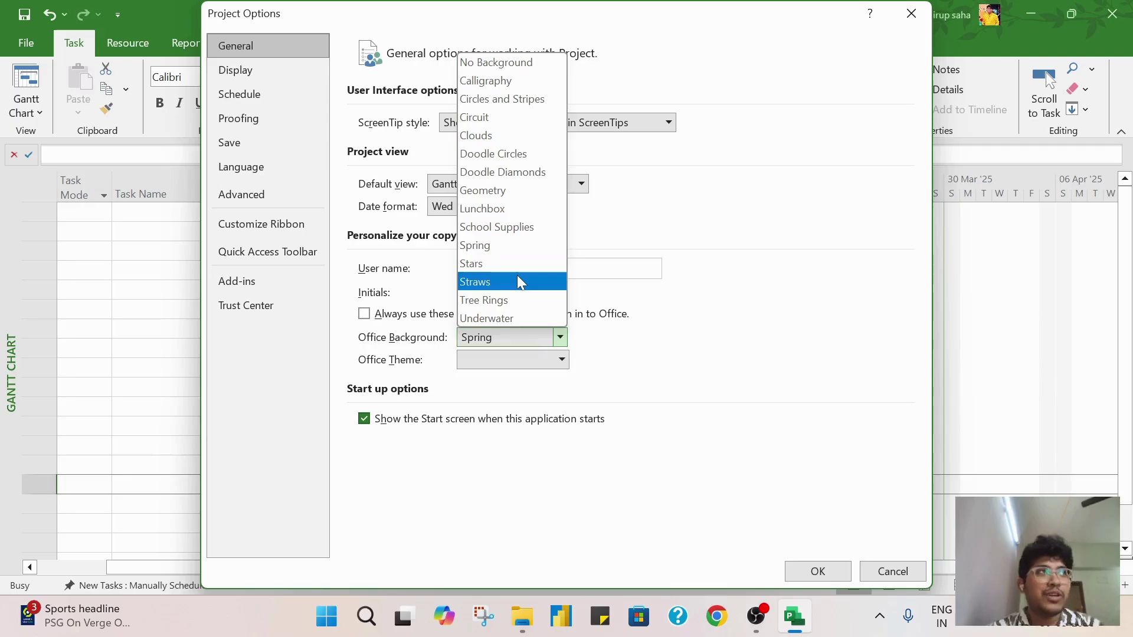
{"action": "left_click", "coordinate": [562, 362]}
{"action": "left_click", "coordinate": [615, 390]}
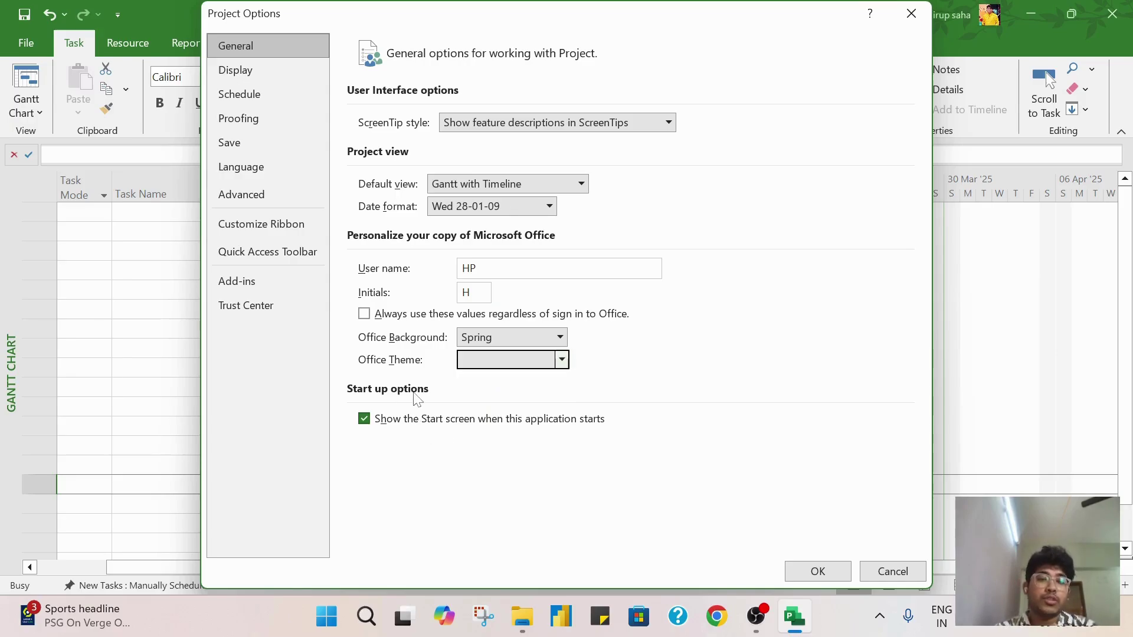
- Turn showing the Start screen at application startup off and on again, leave it enabled, and apply the options
{"action": "left_click", "coordinate": [369, 420]}
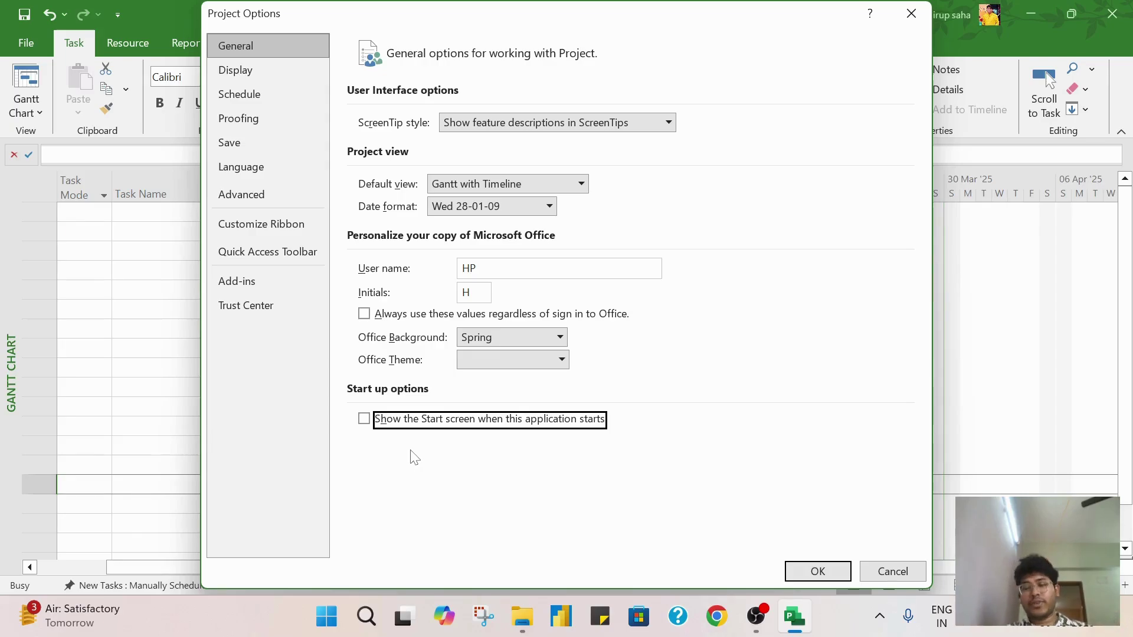
{"action": "left_click", "coordinate": [364, 419]}
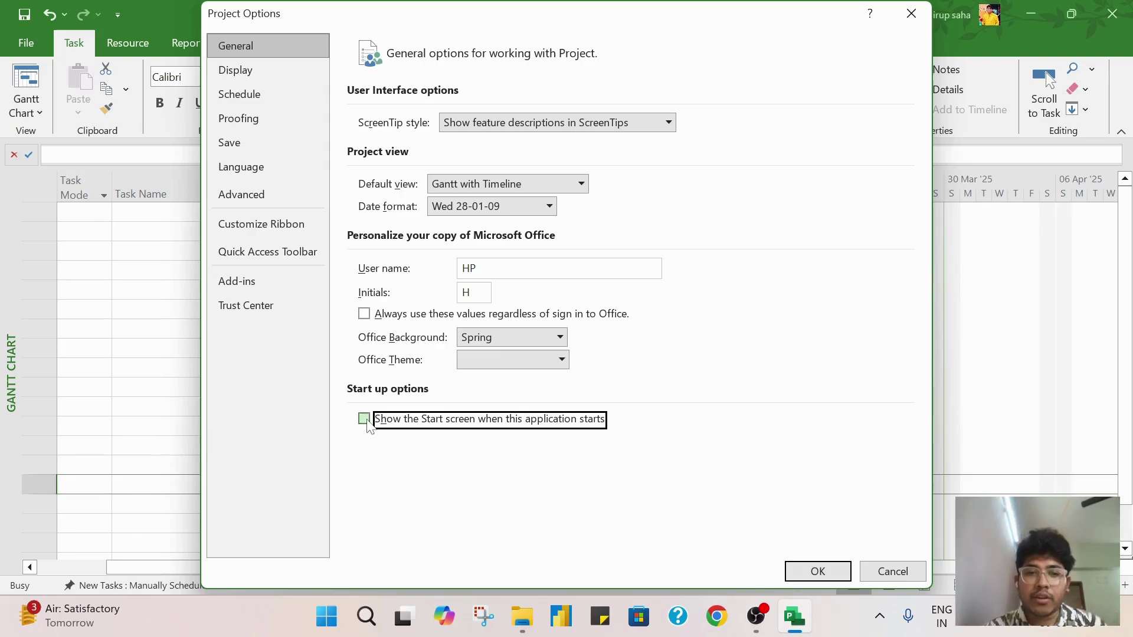
{"action": "left_click", "coordinate": [804, 568]}
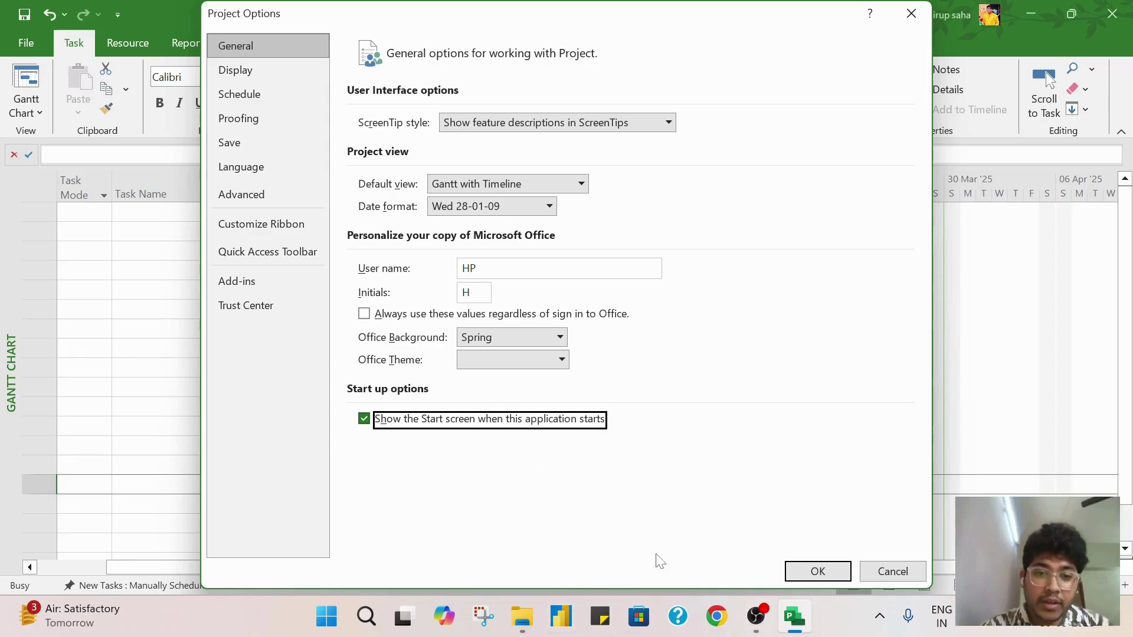
{"action": "left_click", "coordinate": [375, 426]}
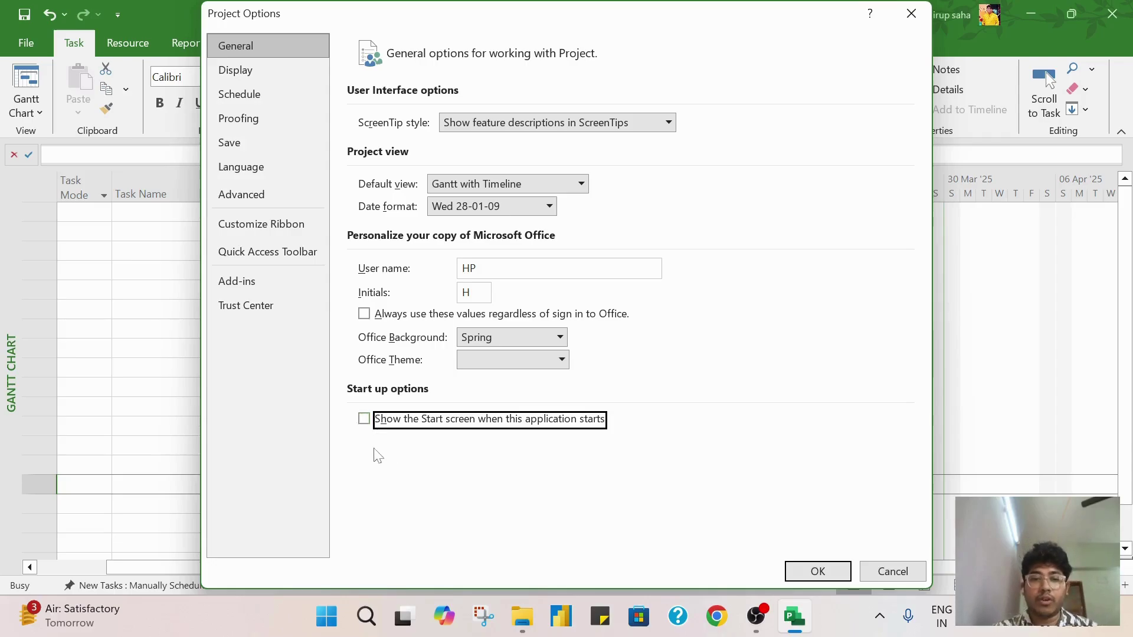
{"action": "left_click", "coordinate": [362, 416]}
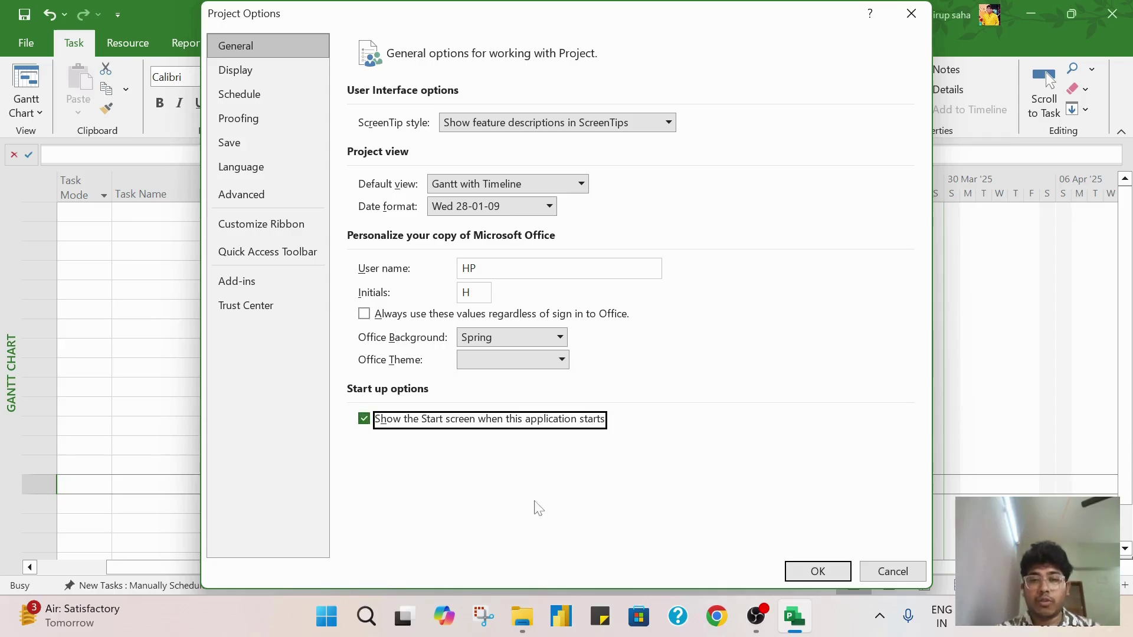
{"action": "left_click", "coordinate": [804, 571]}
{"action": "left_click", "coordinate": [587, 384]}
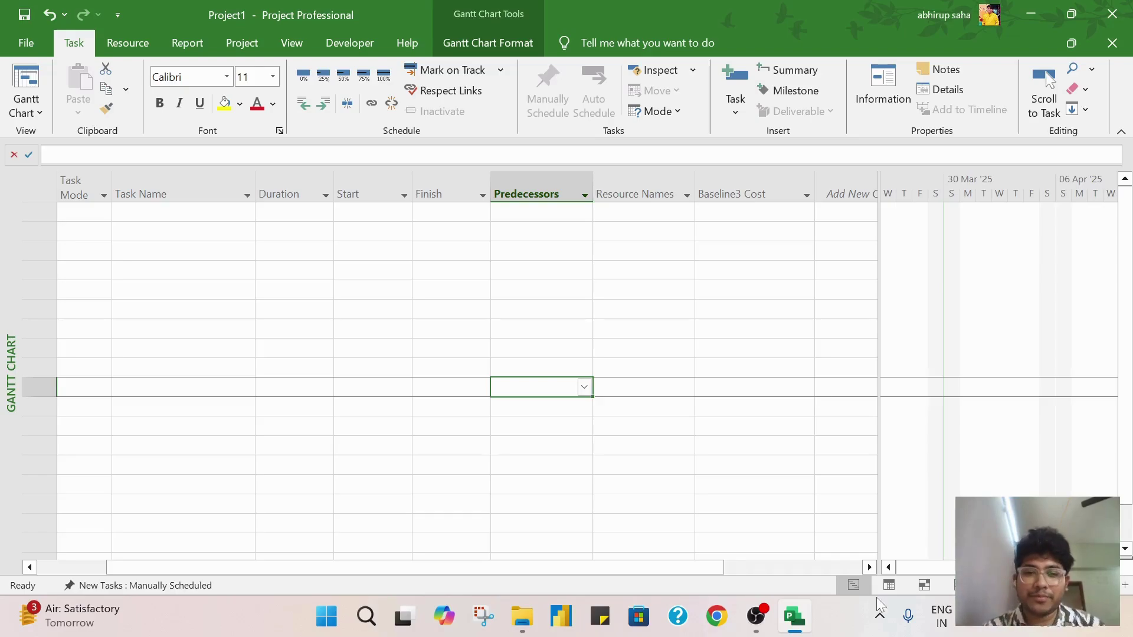
{"action": "left_click", "coordinate": [769, 616]}
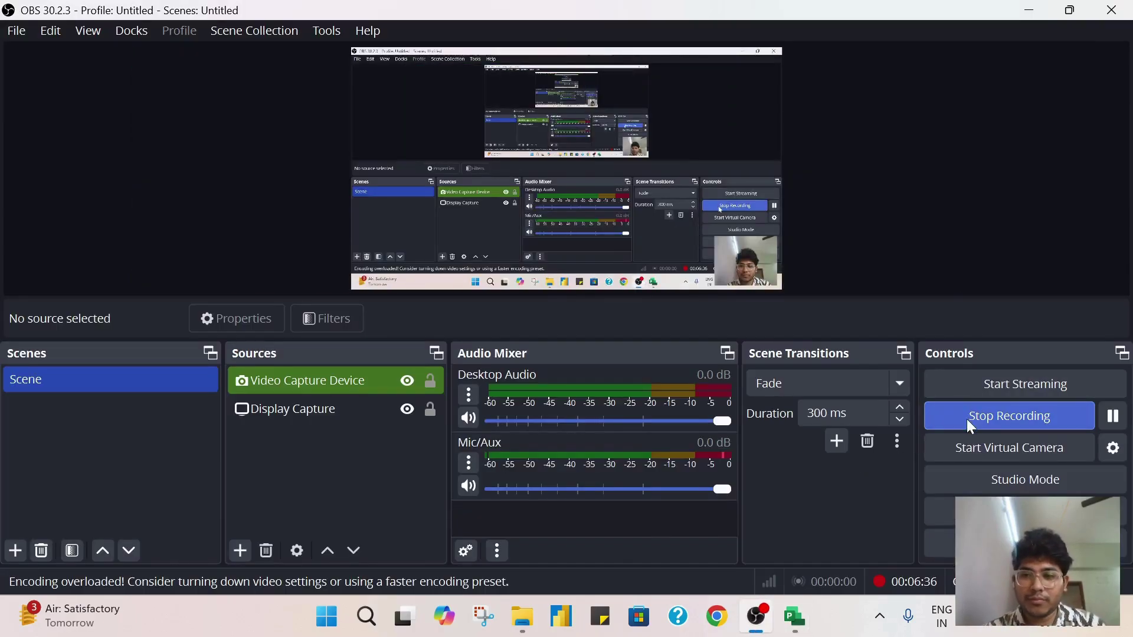